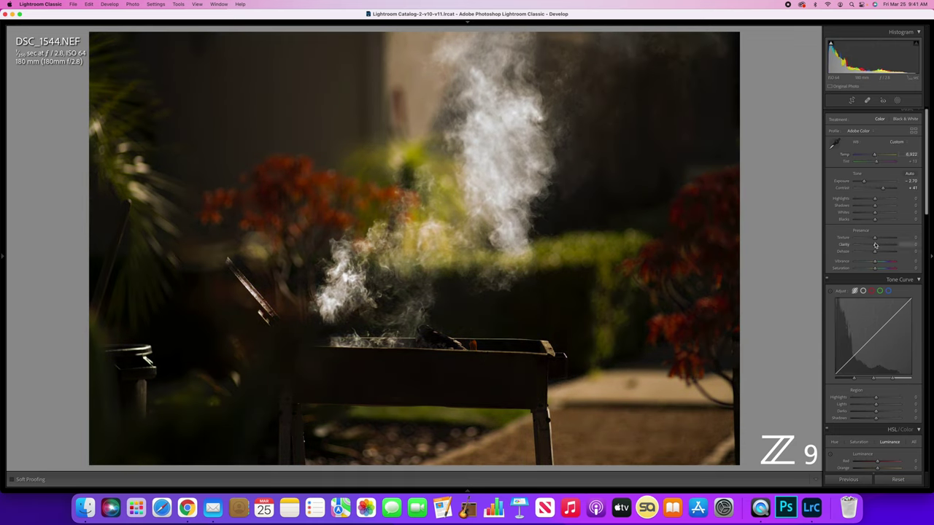
# Set Temp to 4,977, Highlights +13, Shadows +70, Vibrance +32 and Saturation +25, and inspect the red foliage and smoking grill up close.
pyautogui.moveTo(874, 263); pyautogui.dragTo(881, 262)
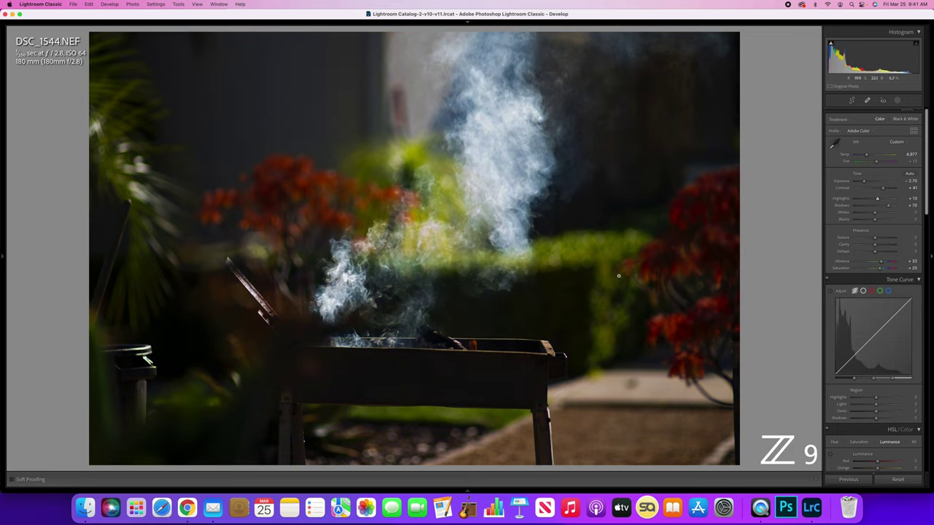
pyautogui.click(664, 269)
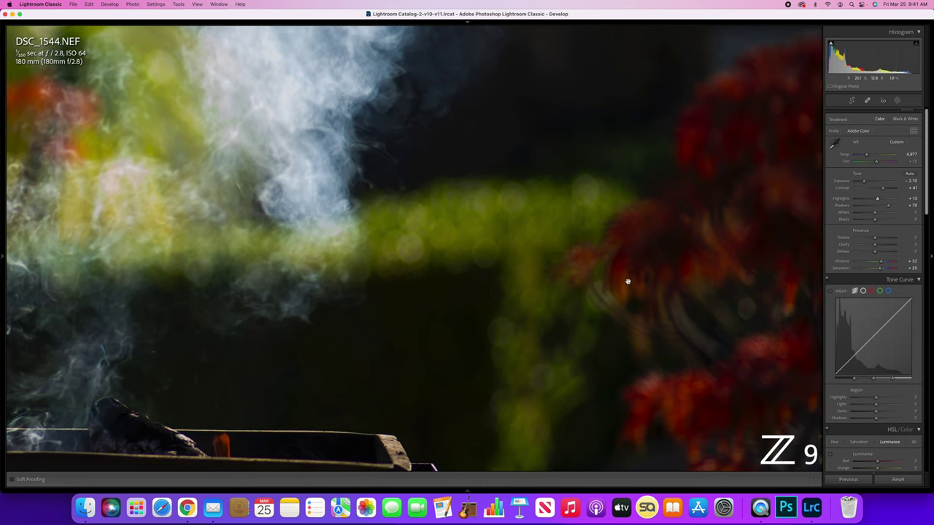
pyautogui.click(626, 250)
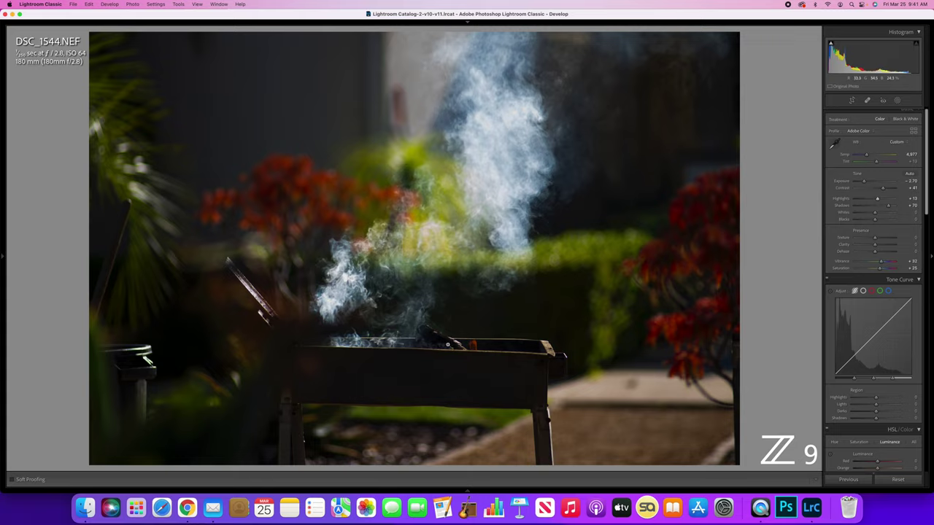
pyautogui.click(448, 344)
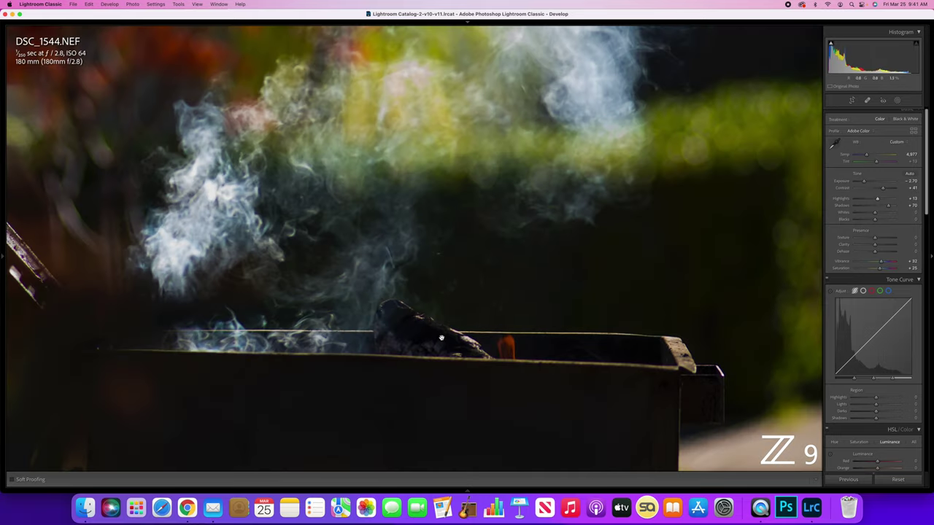
pyautogui.click(597, 176)
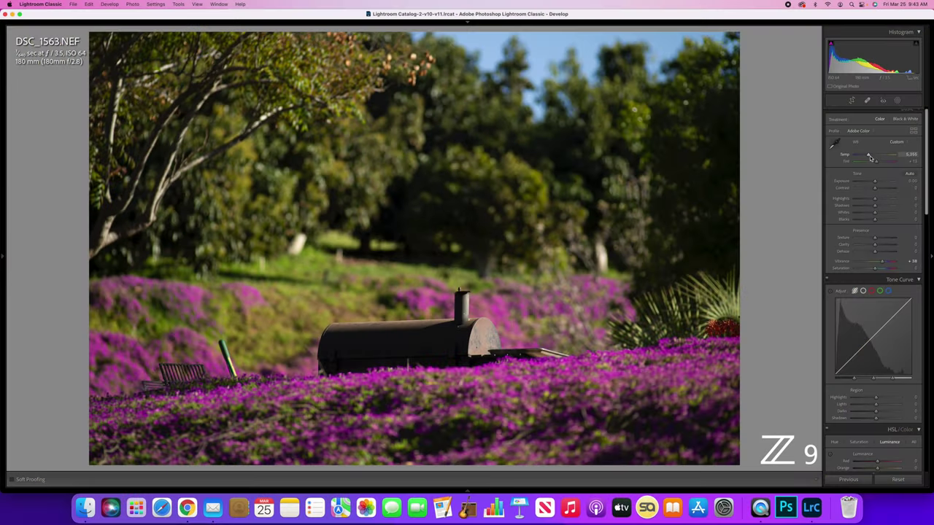
# Warm the flower-field photo DSC_1563 to a Temp of 6,070 and inspect the barrel smoker and its chimney up close.
pyautogui.moveTo(873, 159); pyautogui.dragTo(875, 158)
pyautogui.moveTo(874, 158); pyautogui.dragTo(873, 159)
pyautogui.click(460, 302)
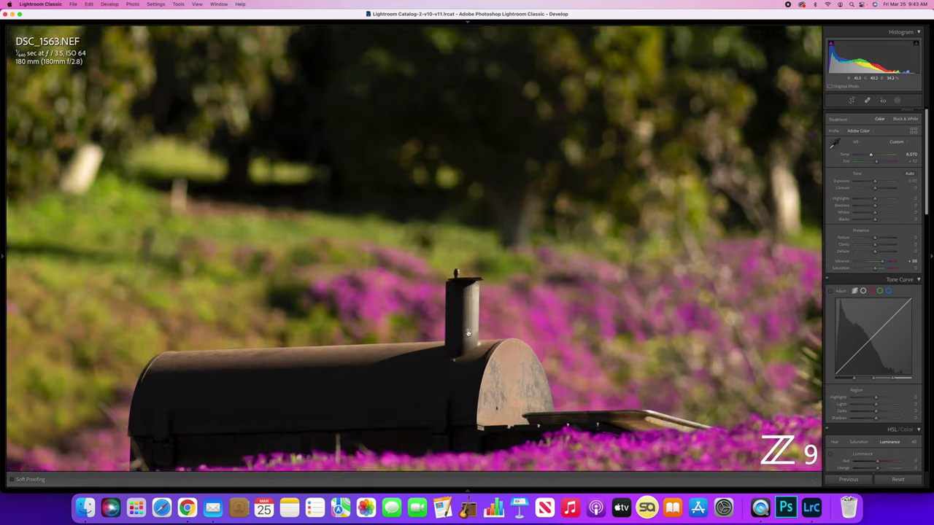
pyautogui.moveTo(455, 349); pyautogui.dragTo(519, 198)
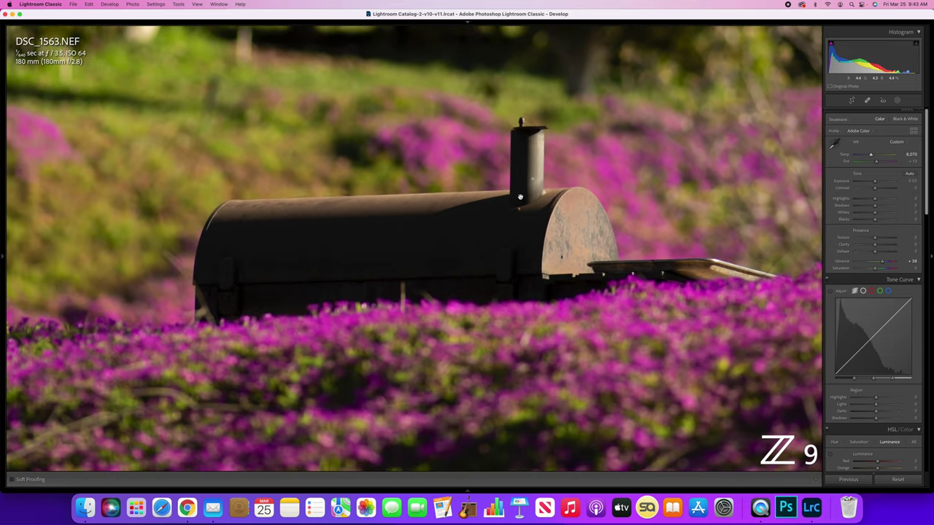
pyautogui.click(520, 197)
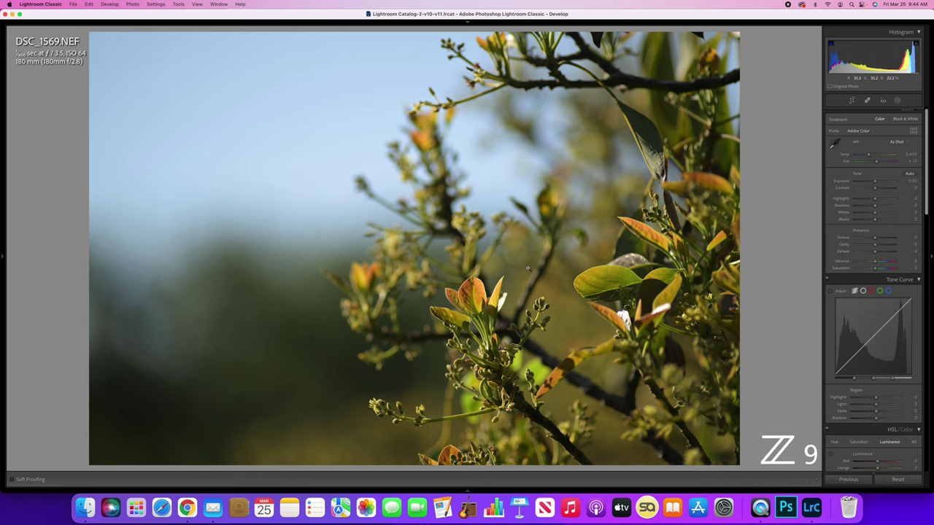
# Inspect the leaf cluster in DSC_1569 up close; set Exposure +0.35, Contrast +9, Highlights -41 and Shadows +34, and boost Vibrance.
pyautogui.click(479, 323)
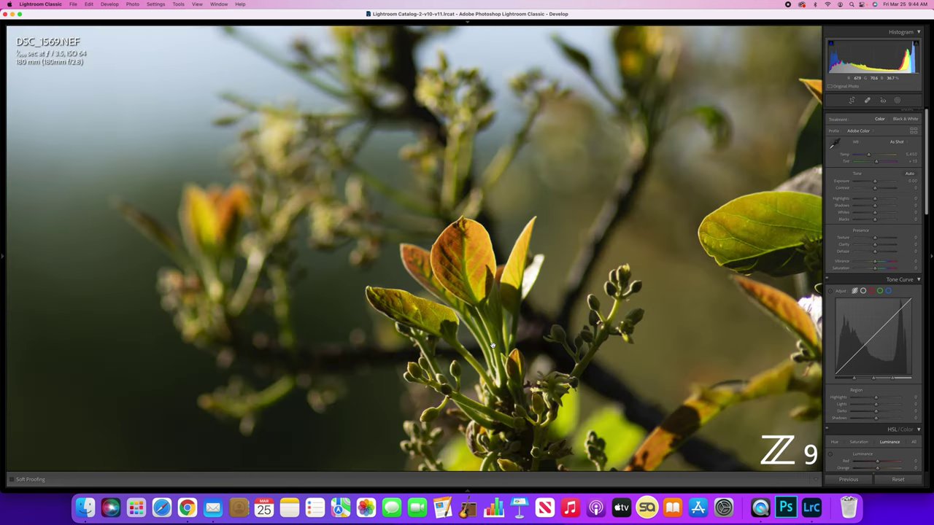
pyautogui.moveTo(491, 340); pyautogui.dragTo(485, 262)
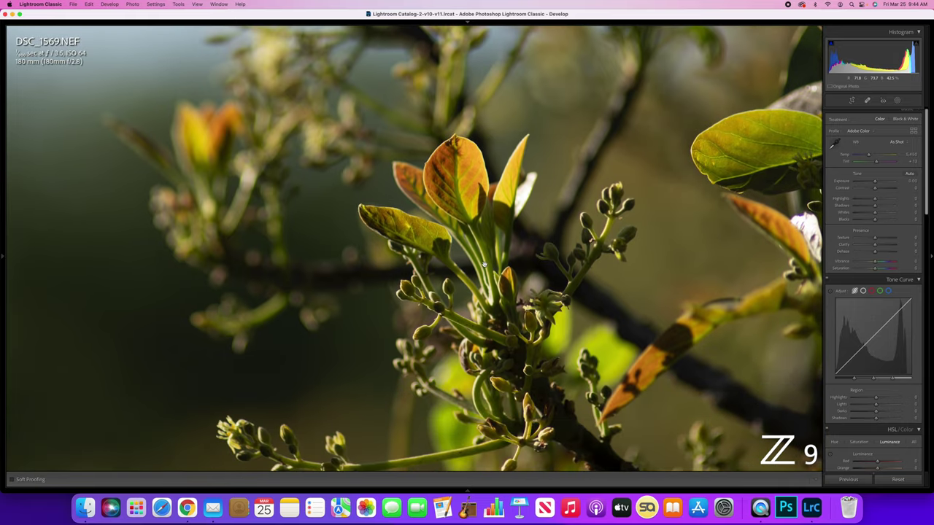
pyautogui.moveTo(482, 296); pyautogui.dragTo(479, 248)
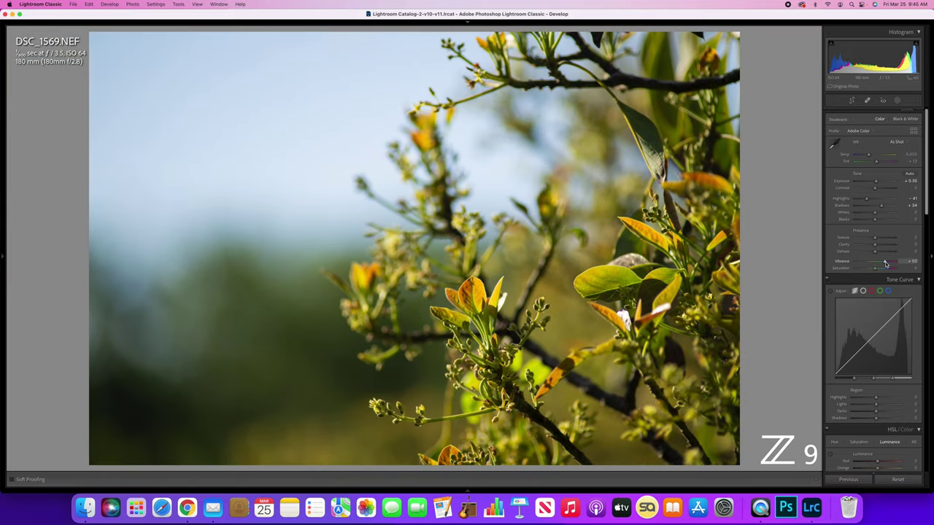
pyautogui.moveTo(875, 189); pyautogui.dragTo(876, 189)
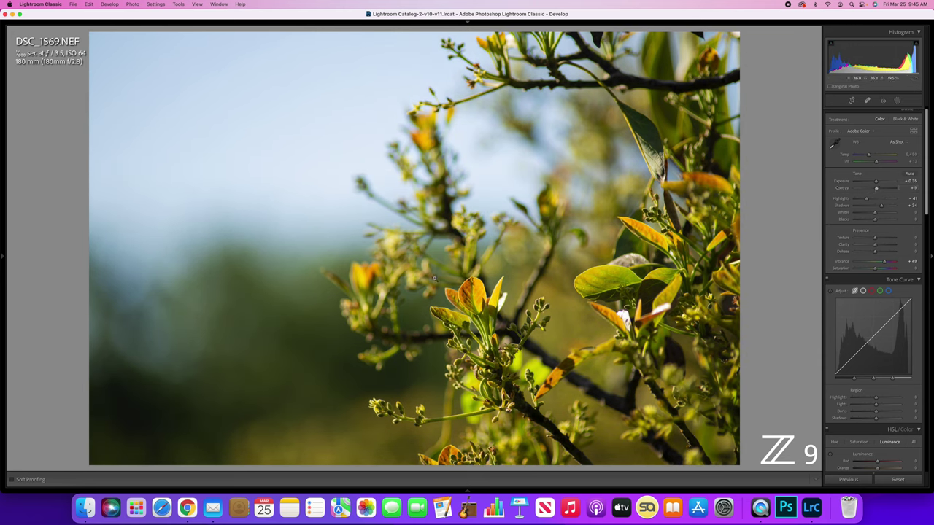
# Set the hanging-leaves photo DSC_1570 to Exposure +0.50 and Contrast +18, and inspect the central leaf's detail.
pyautogui.press('Right')
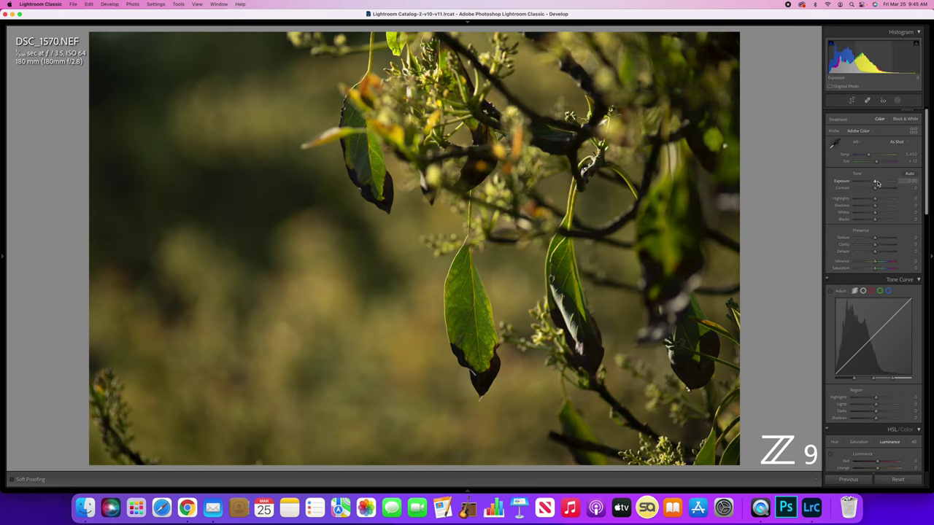
pyautogui.moveTo(876, 183); pyautogui.dragTo(880, 188)
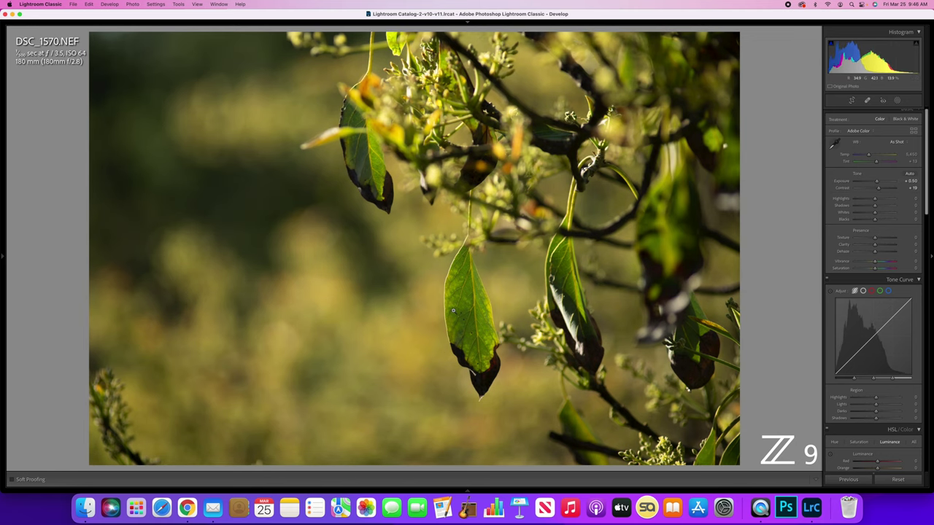
pyautogui.click(452, 310)
pyautogui.moveTo(481, 340); pyautogui.dragTo(480, 273)
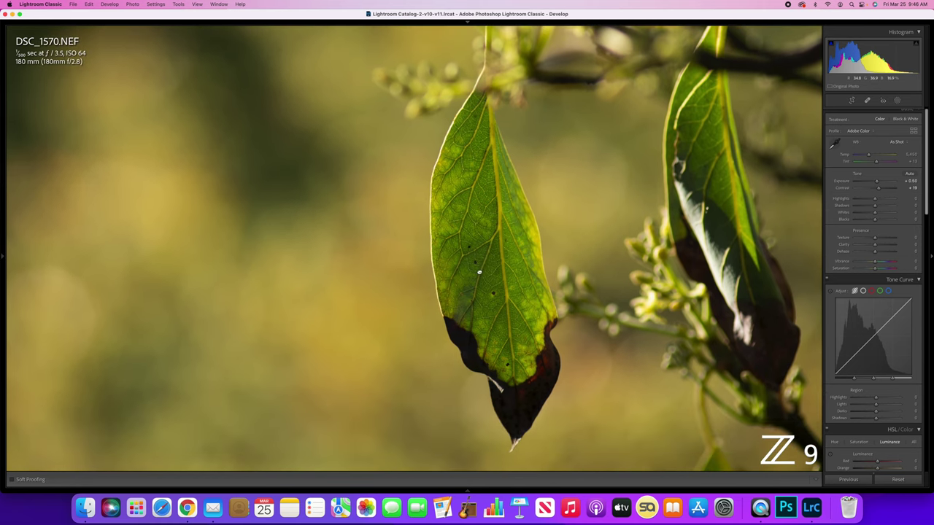
pyautogui.click(479, 271)
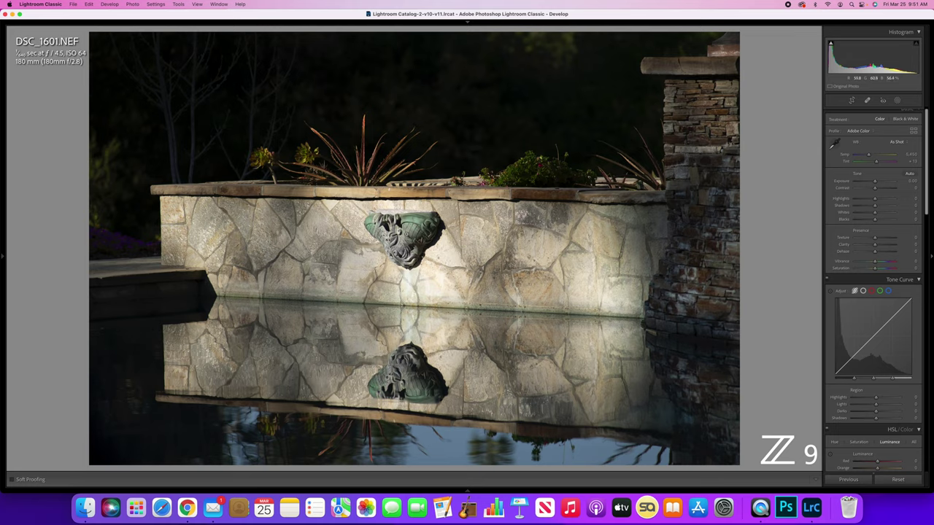
# Examine the sculpture, the waterline and the stonework of the pool wall in DSC_1601 up close.
pyautogui.click(406, 232)
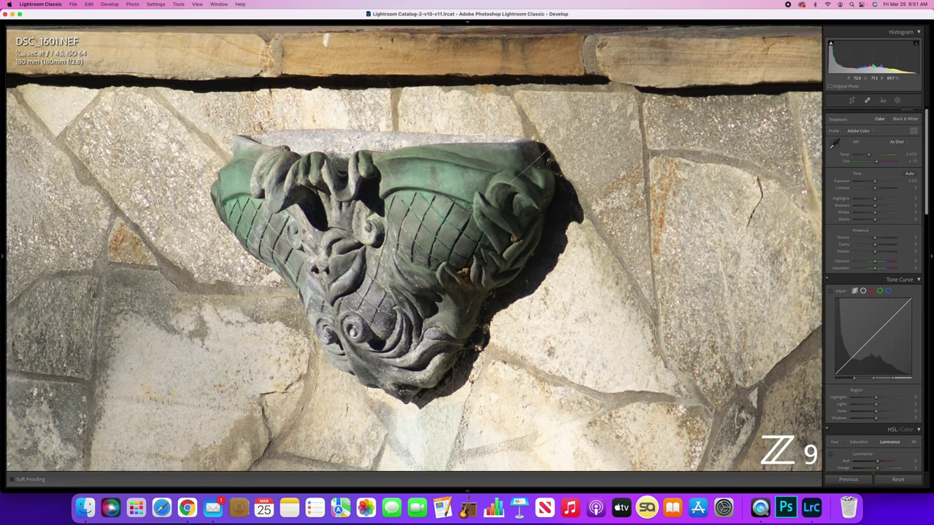
pyautogui.click(368, 222)
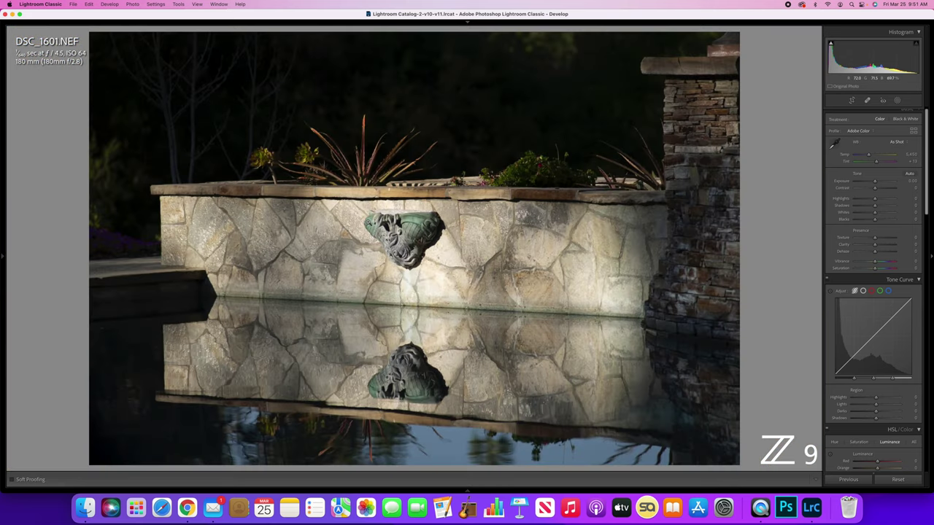
pyautogui.click(445, 312)
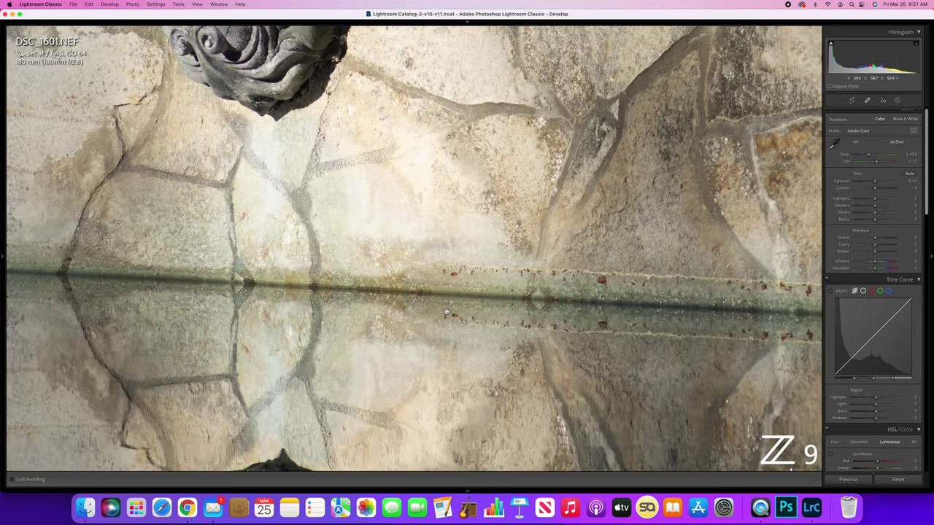
pyautogui.moveTo(461, 312); pyautogui.dragTo(227, 294)
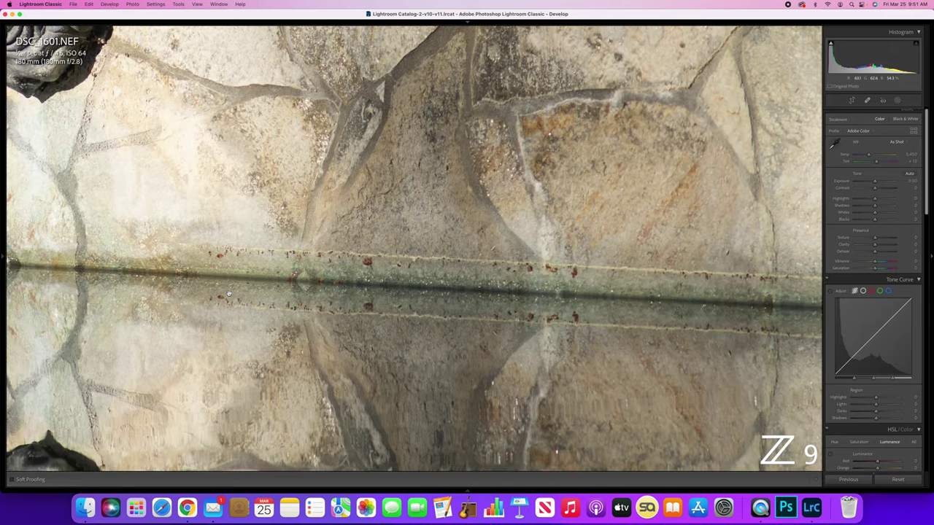
pyautogui.moveTo(462, 295); pyautogui.dragTo(228, 283)
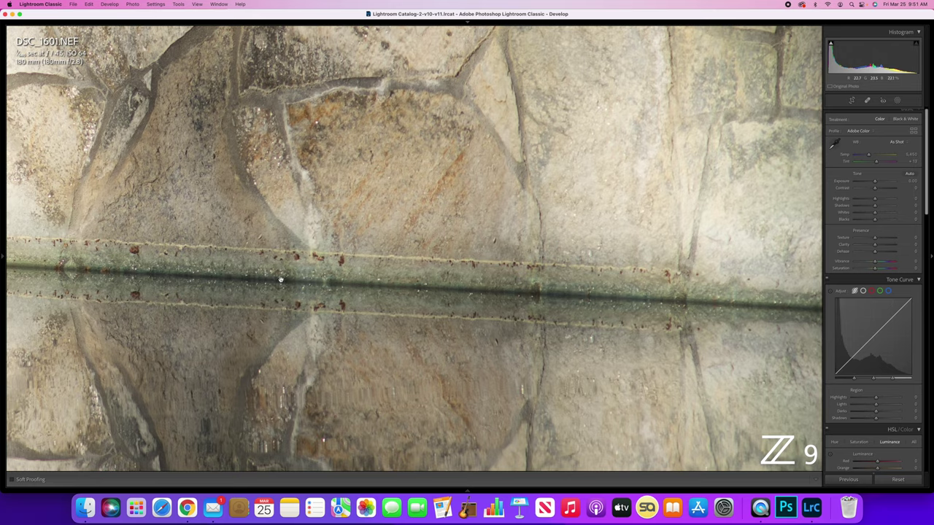
pyautogui.click(280, 282)
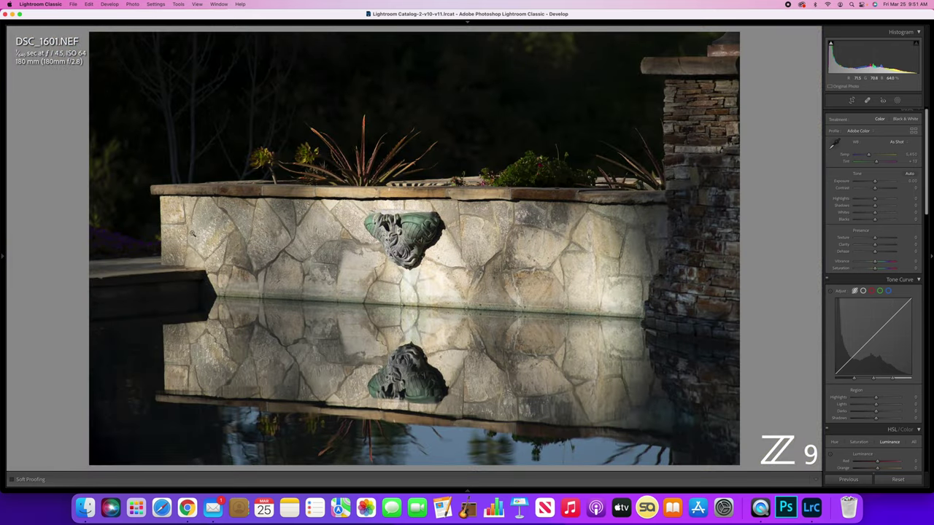
pyautogui.click(192, 234)
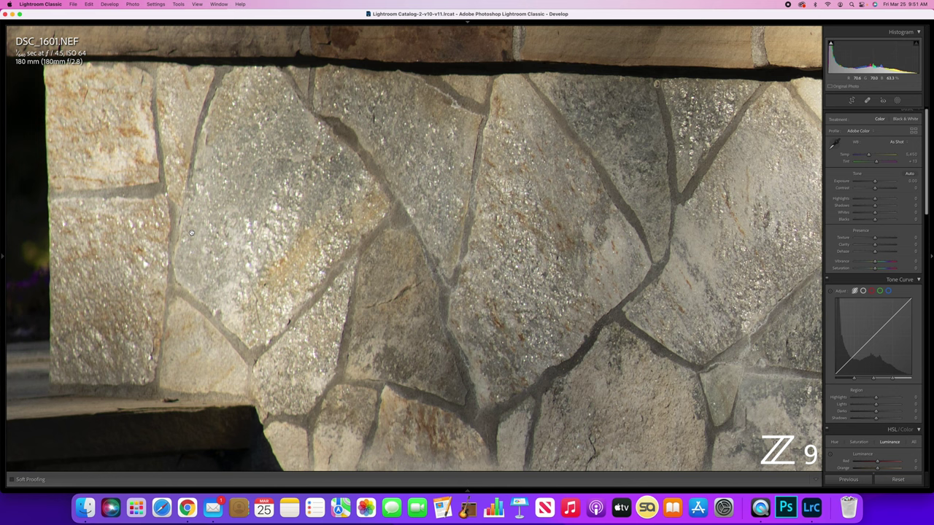
pyautogui.click(362, 264)
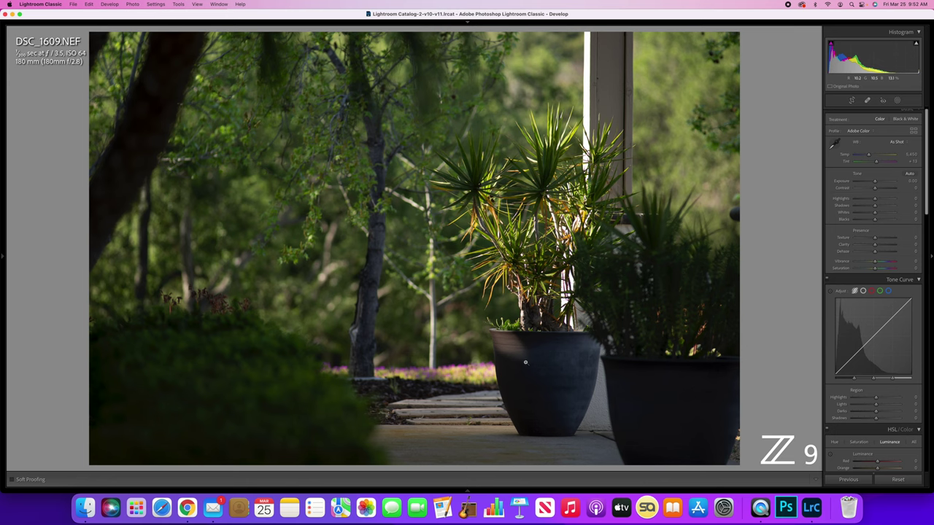
# Examine the sunlit planter pot in DSC_1609 and the dried flower heads in DSC_1618 up close.
pyautogui.click(524, 362)
pyautogui.moveTo(533, 366); pyautogui.dragTo(485, 306)
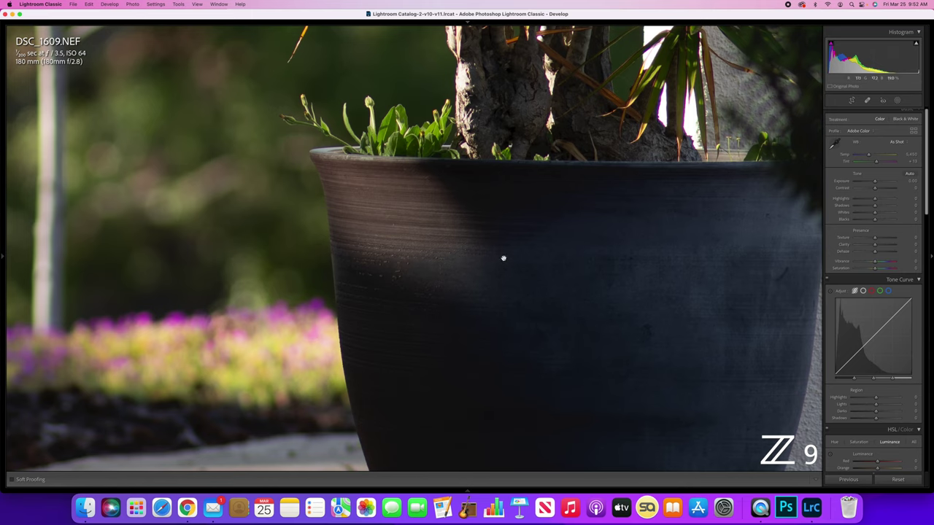
pyautogui.click(441, 253)
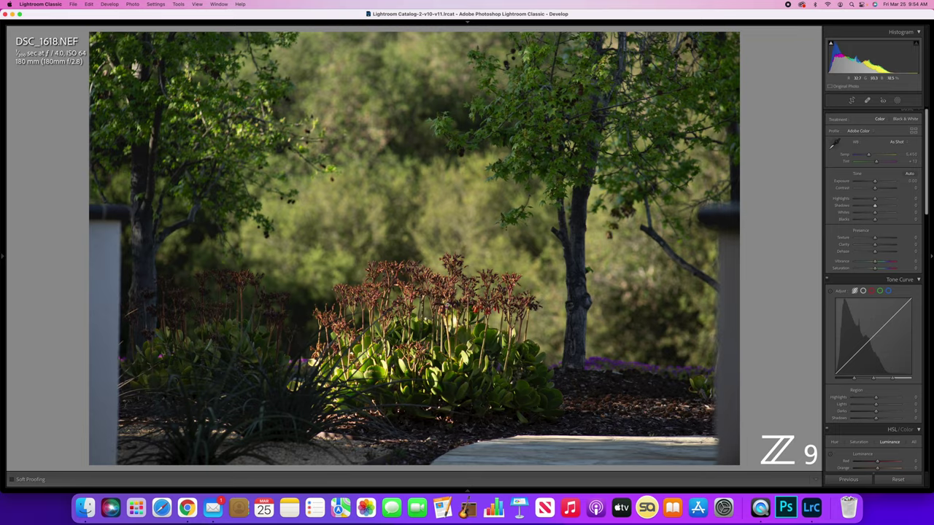
pyautogui.click(428, 294)
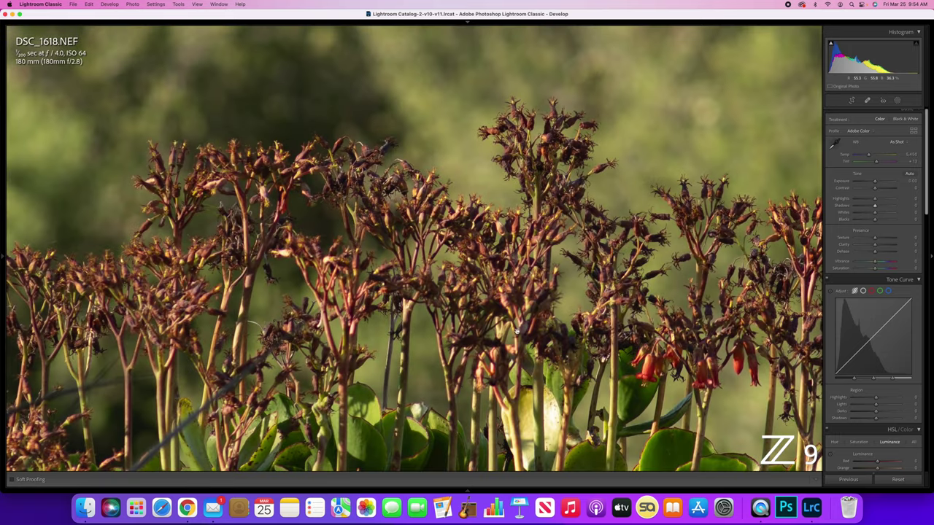
pyautogui.moveTo(621, 383); pyautogui.dragTo(407, 335)
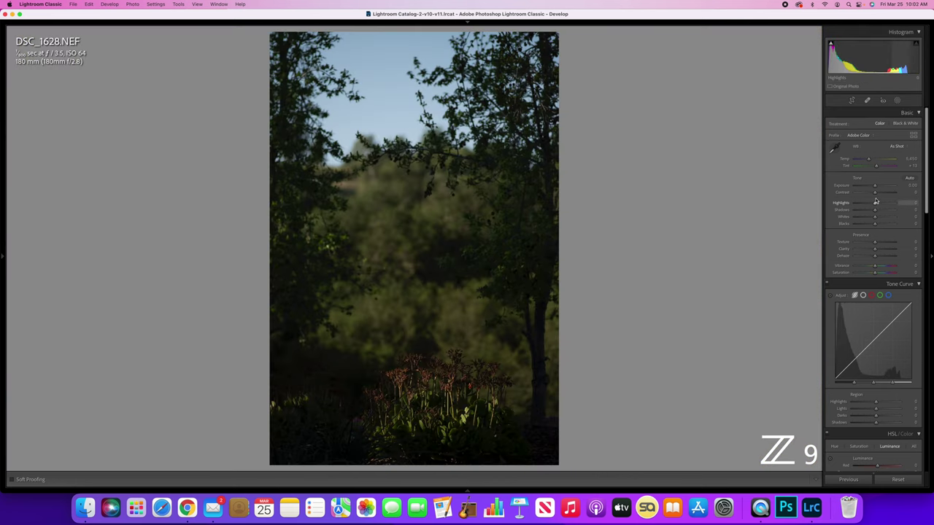
# Set the vertical tree photo DSC_1628 to Exposure +2.50, Highlights -100 and Shadows -17, and inspect its flower heads up close.
pyautogui.moveTo(875, 187); pyautogui.dragTo(882, 187)
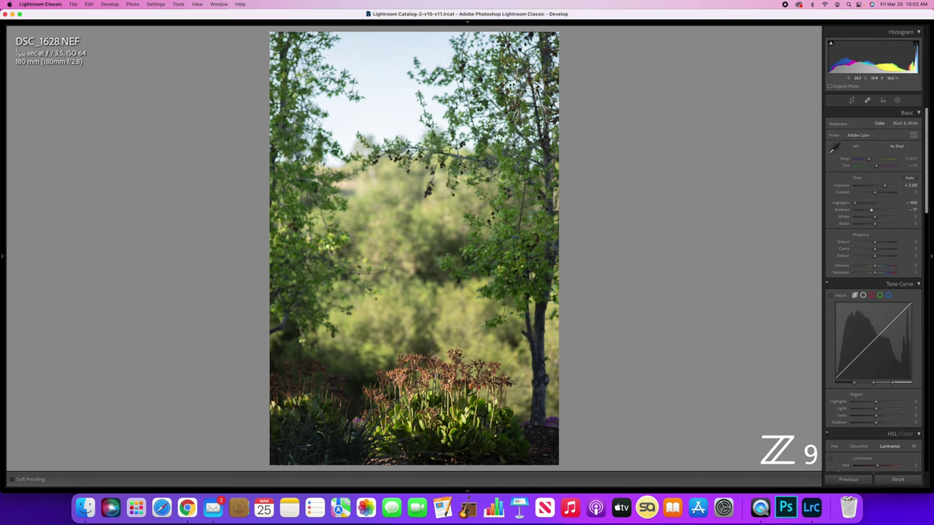
pyautogui.click(435, 376)
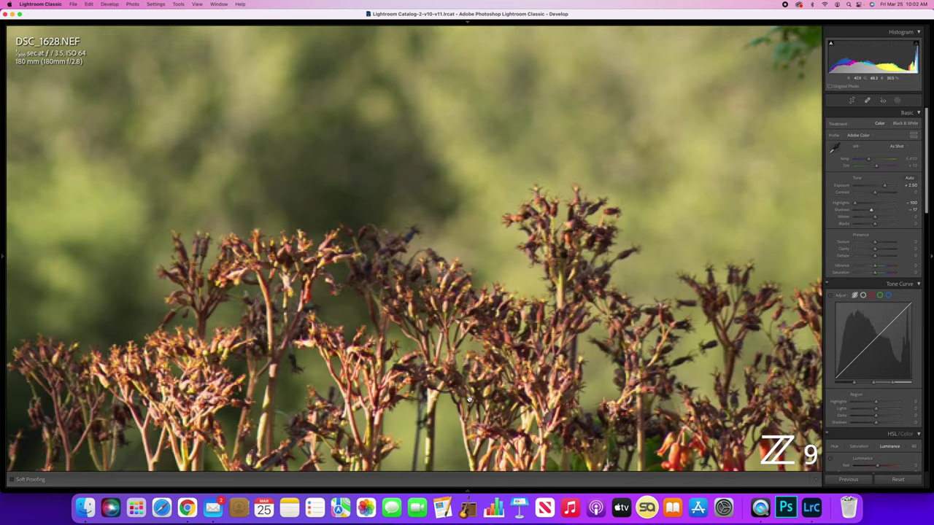
pyautogui.moveTo(469, 401); pyautogui.dragTo(468, 323)
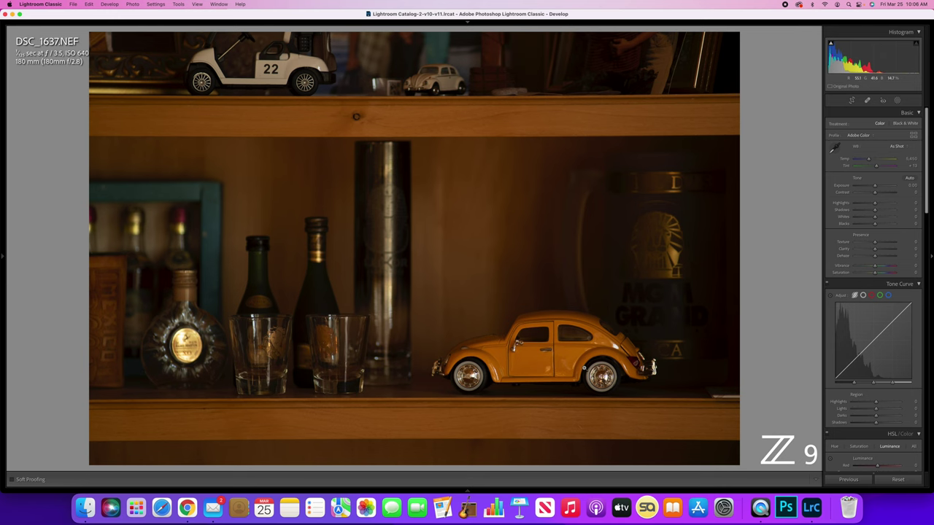
# Examine the orange toy Beetle in DSC_1637 up close from its rear wheel and bumper to its front wheel.
pyautogui.click(585, 366)
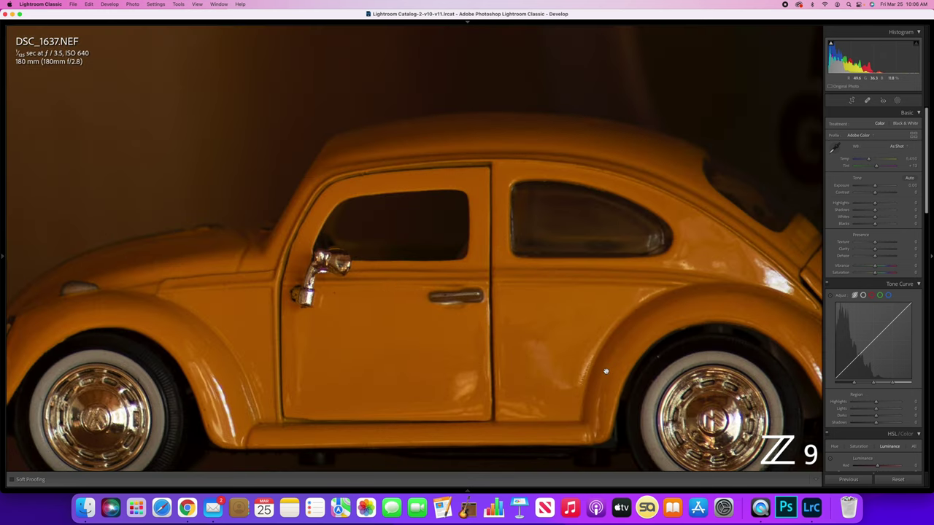
pyautogui.moveTo(605, 372); pyautogui.dragTo(554, 291)
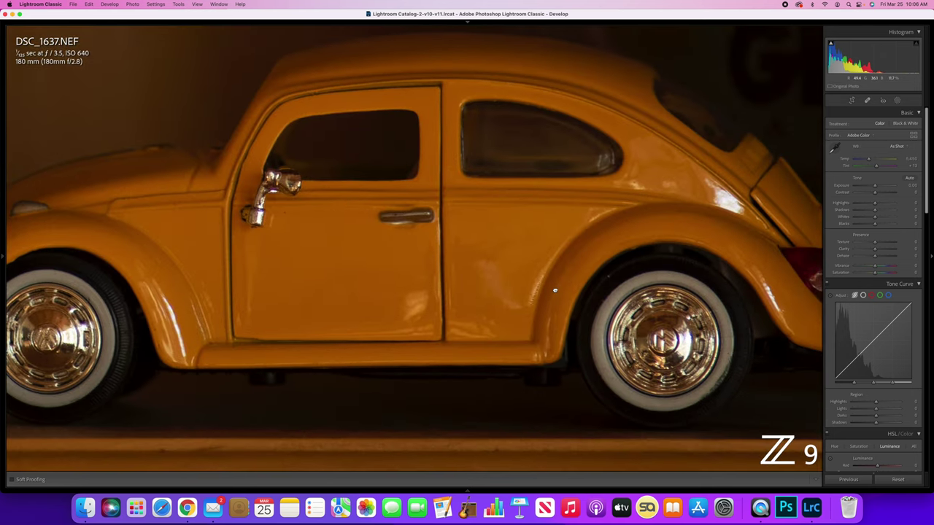
pyautogui.moveTo(554, 290); pyautogui.dragTo(450, 310)
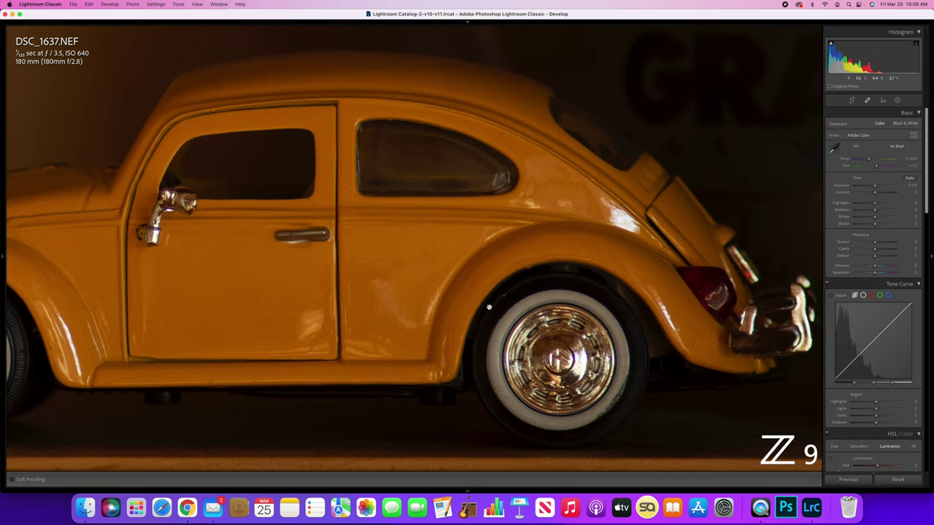
pyautogui.moveTo(291, 283); pyautogui.dragTo(569, 281)
pyautogui.hscroll(-3, 371, 313)
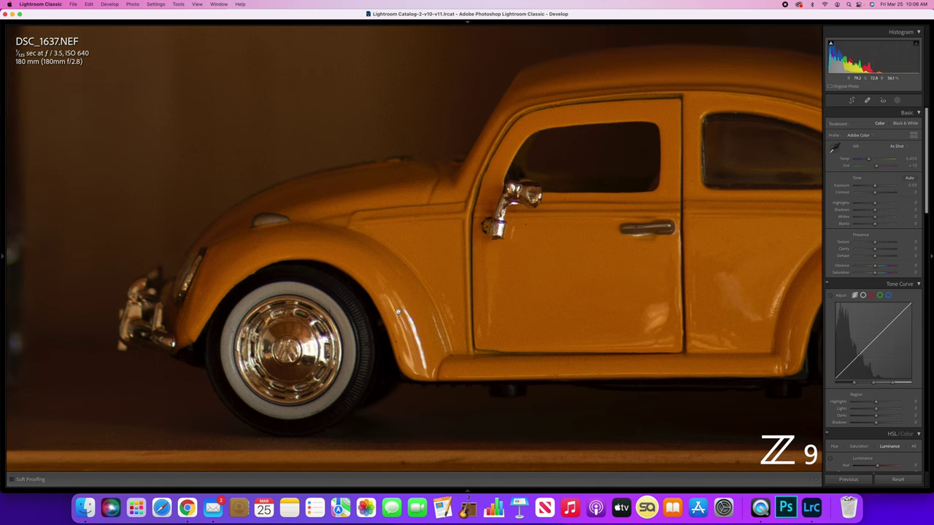
# Examine the two lion-etched shot glasses in DSC_1637 up close from their rims down to their bases.
pyautogui.click(345, 311)
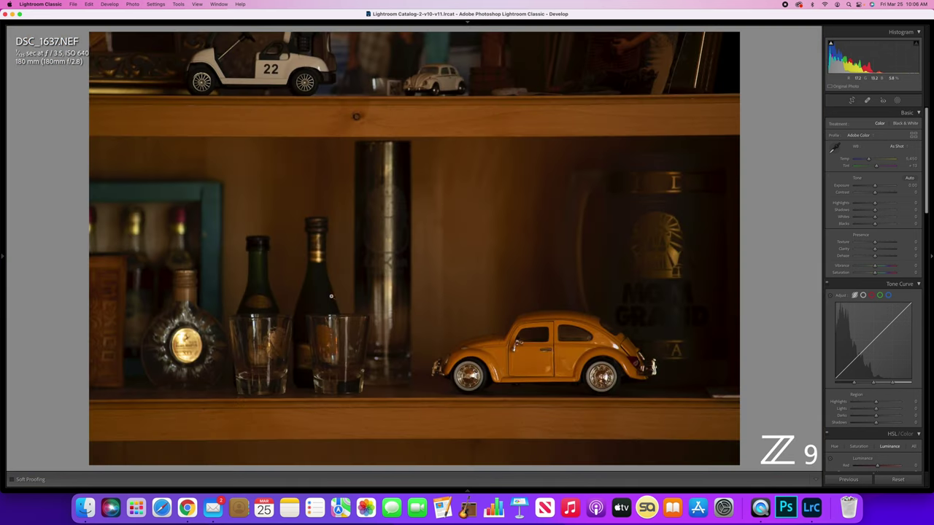
pyautogui.click(263, 339)
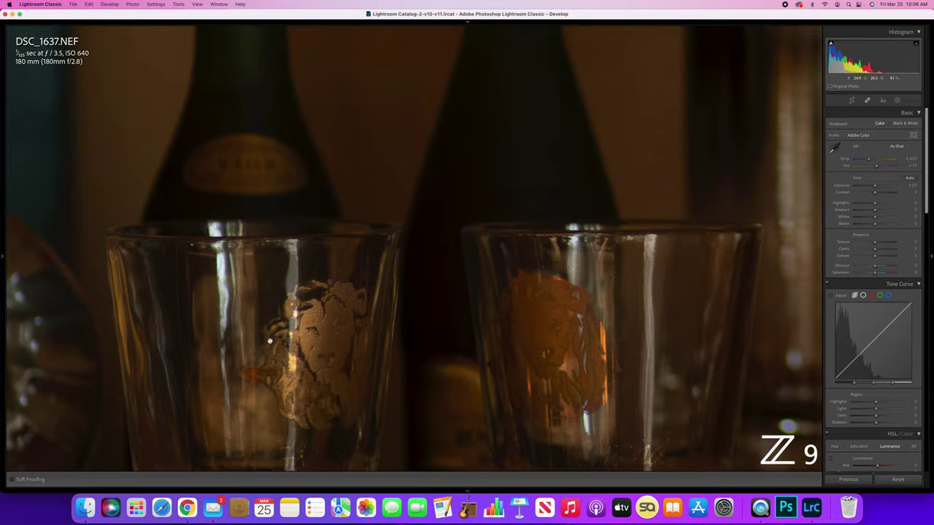
pyautogui.moveTo(265, 333); pyautogui.dragTo(248, 243)
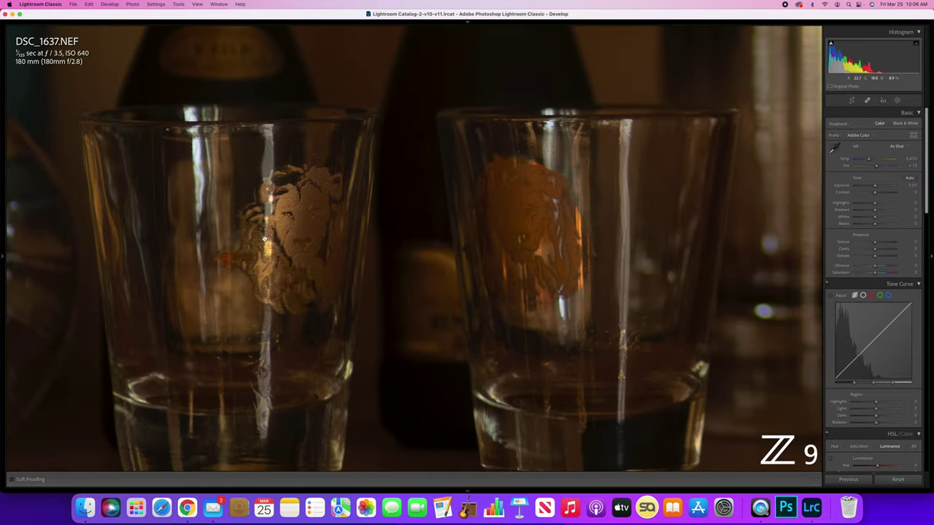
pyautogui.click(291, 247)
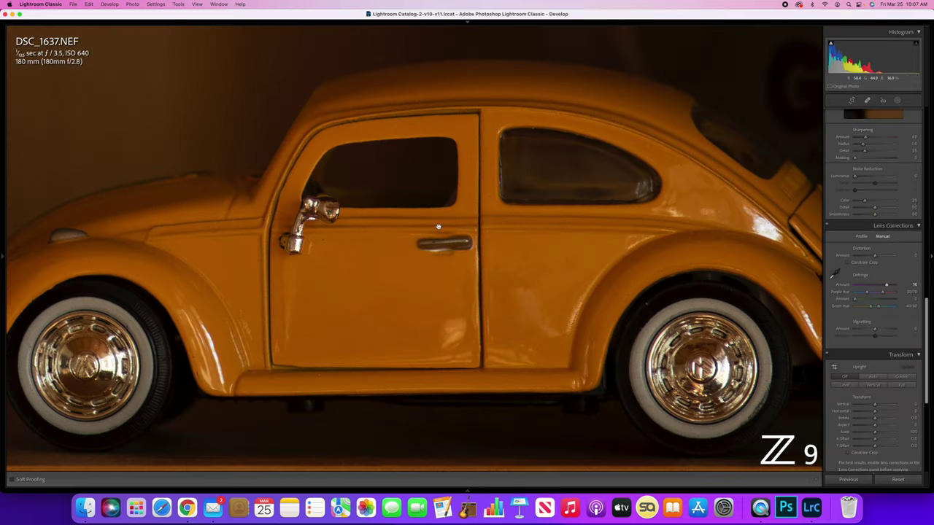
# Brighten the exposure of the whole DSC_1637 shelf photo and set its white balance to Temp 4,126 and Tint +20.
pyautogui.click(451, 253)
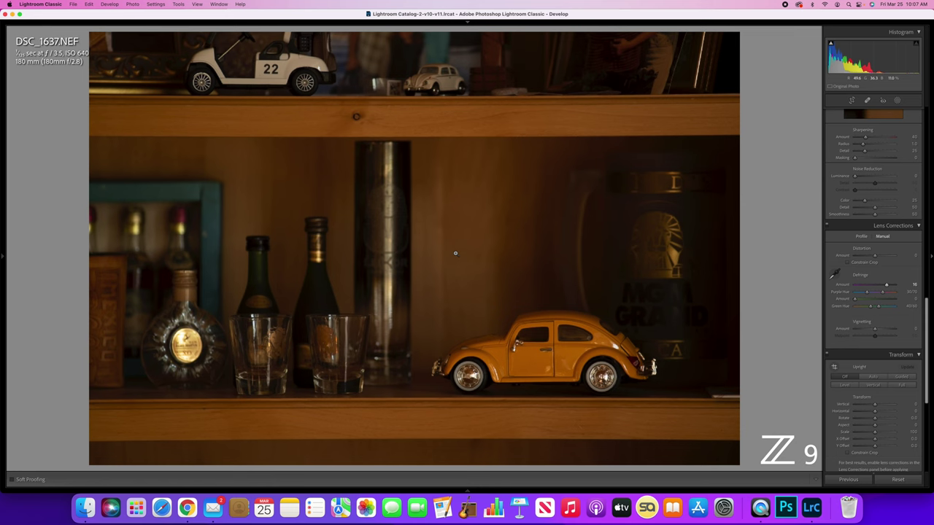
pyautogui.scroll(10, 878, 190)
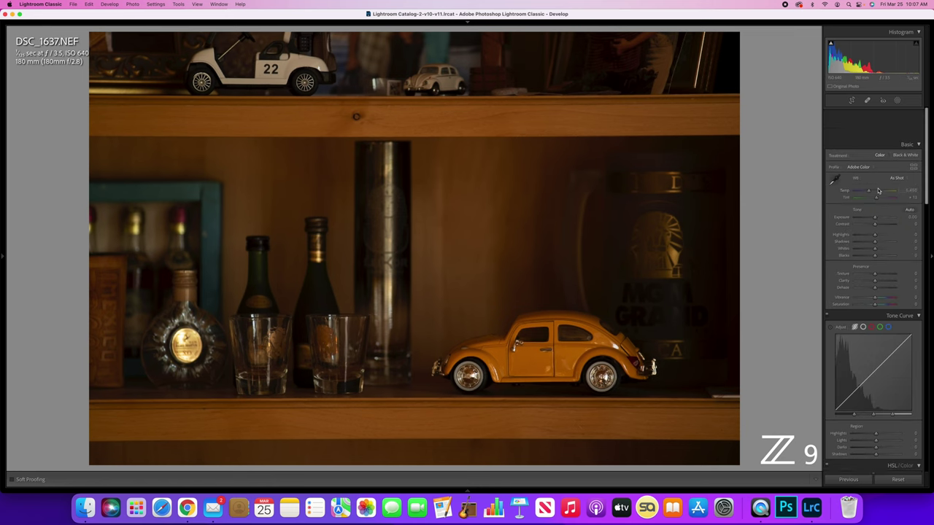
pyautogui.moveTo(874, 187); pyautogui.dragTo(863, 164)
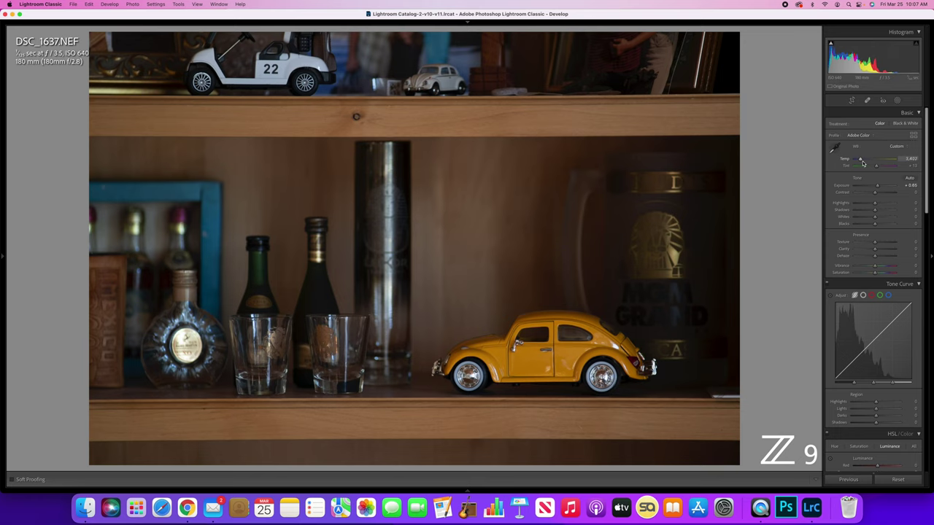
pyautogui.moveTo(863, 164); pyautogui.dragTo(879, 168)
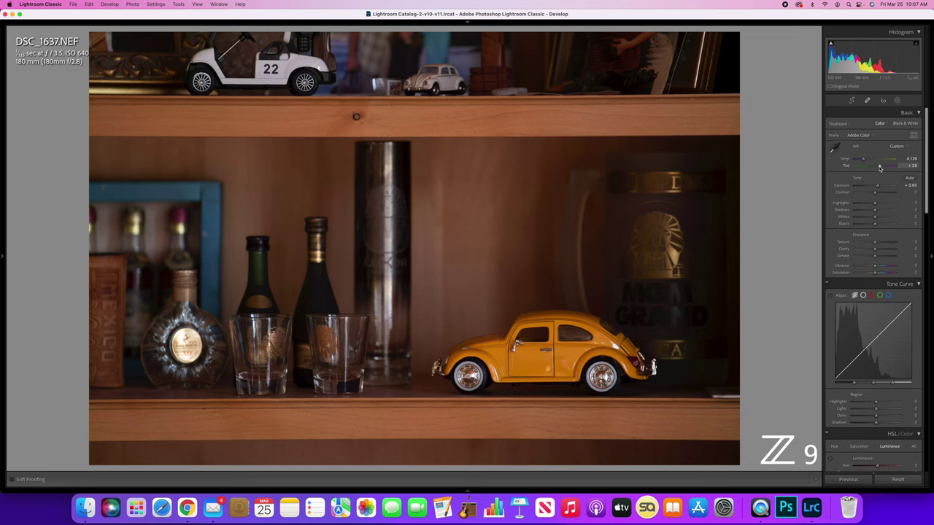